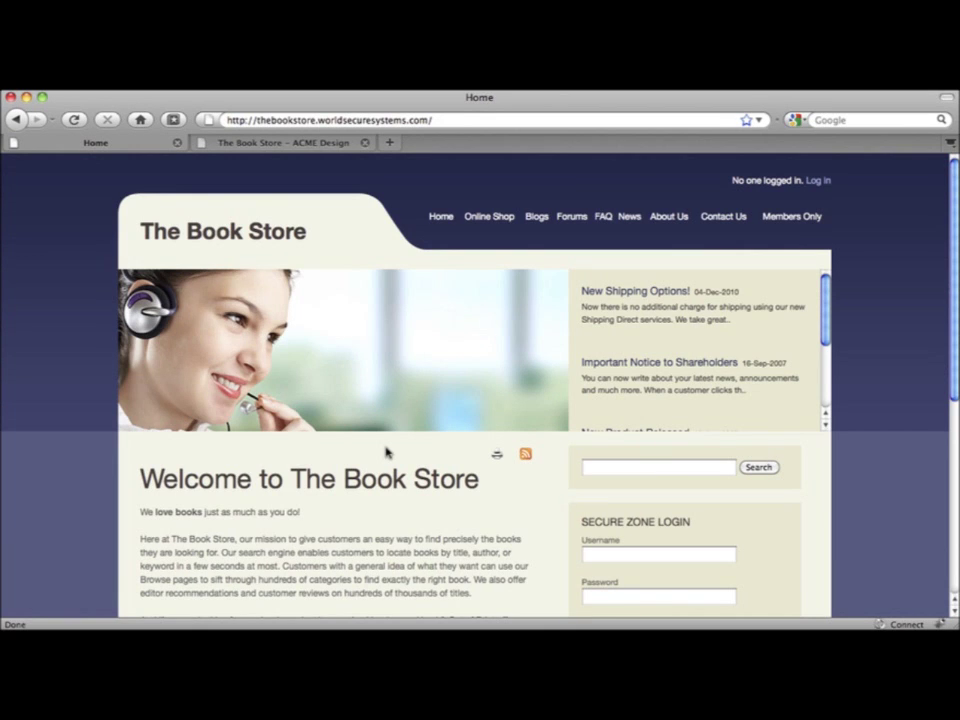
# Step: Browse the public Online Shop and Contact Us pages, then switch to the admin dashboard tab
pyautogui.click(481, 218)
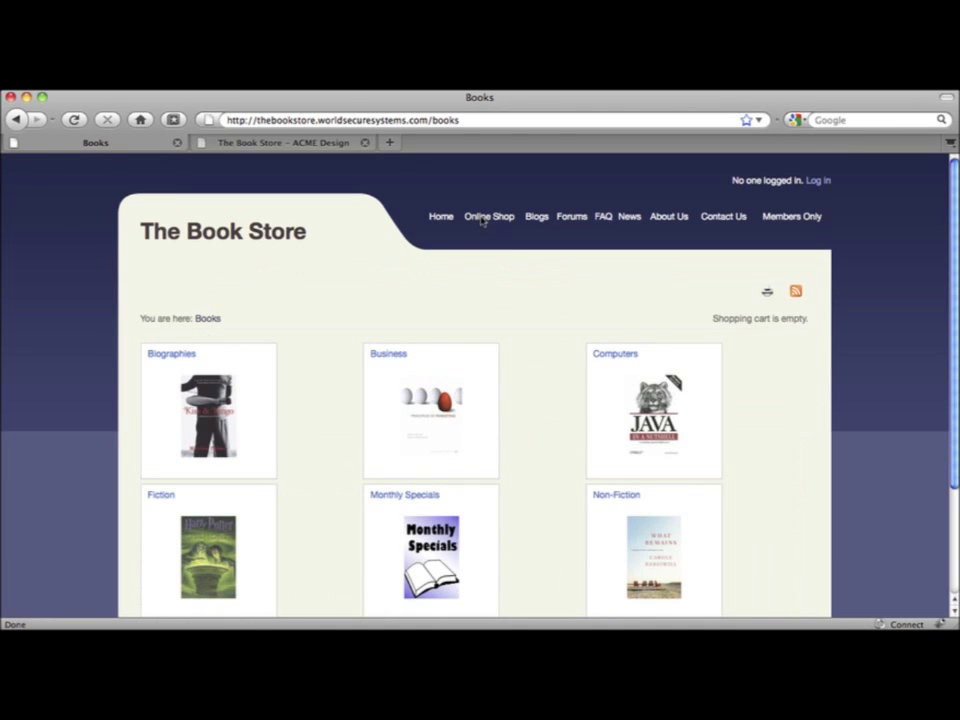
pyautogui.click(728, 220)
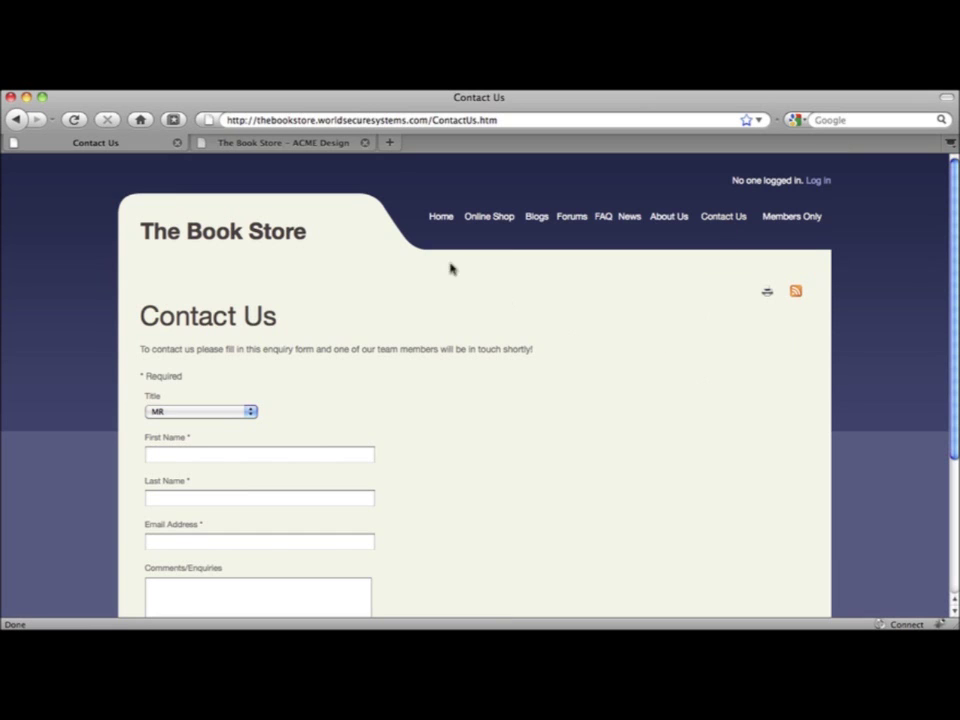
pyautogui.click(266, 144)
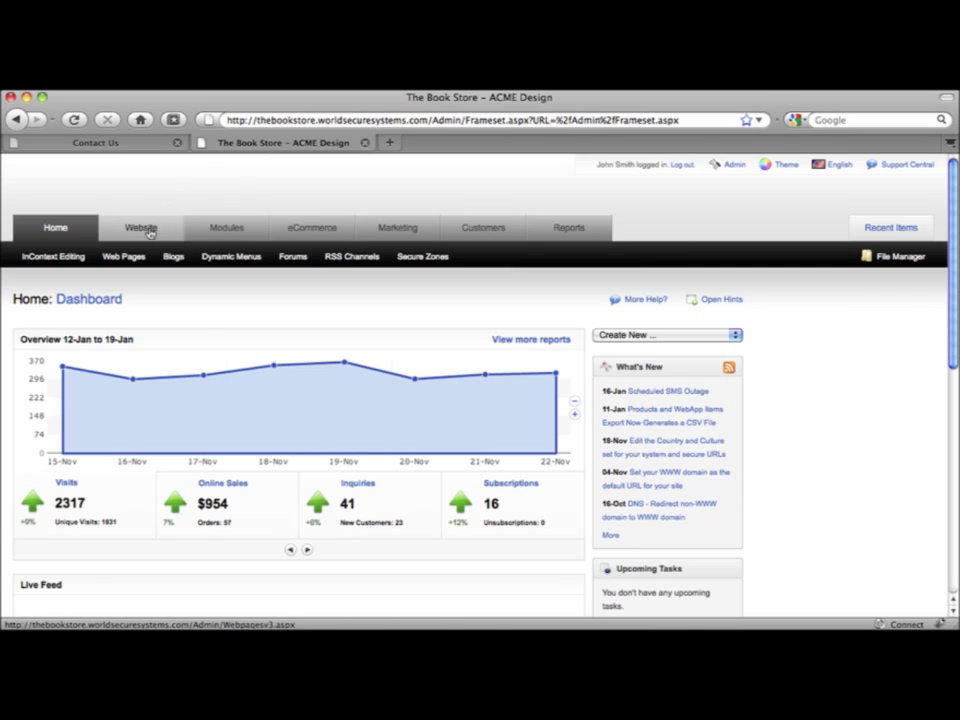
pyautogui.moveTo(330, 224)
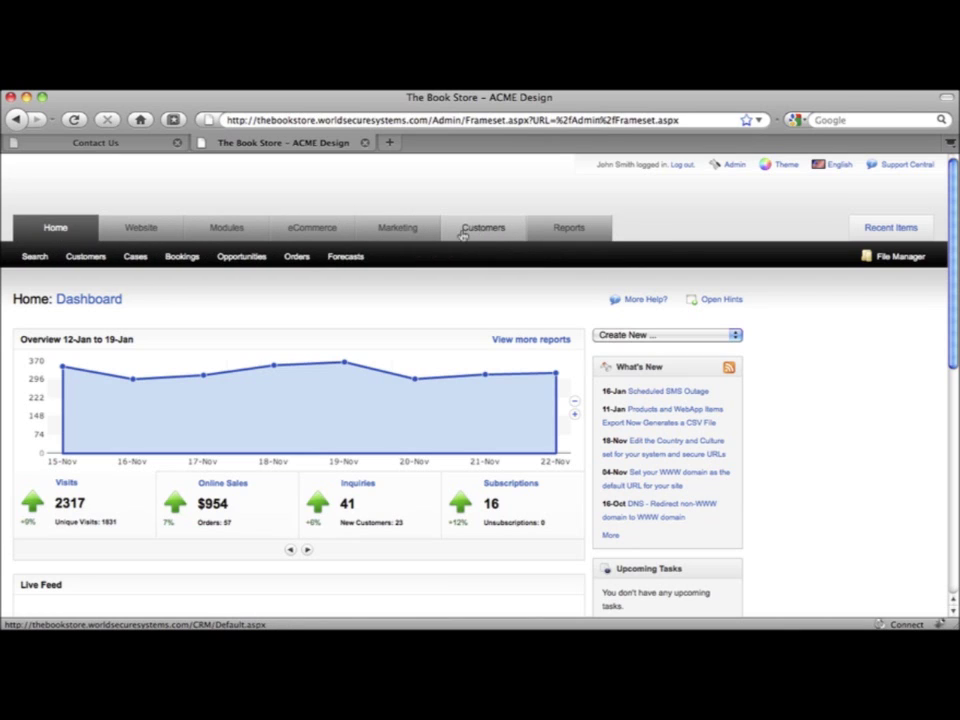
pyautogui.moveTo(399, 235)
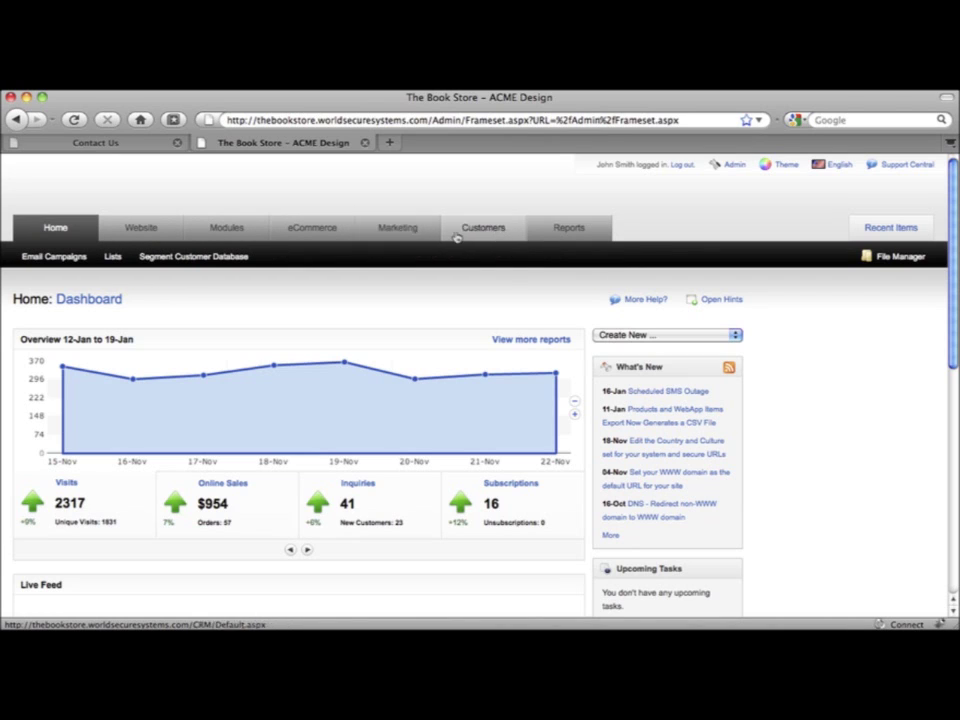
pyautogui.moveTo(568, 231)
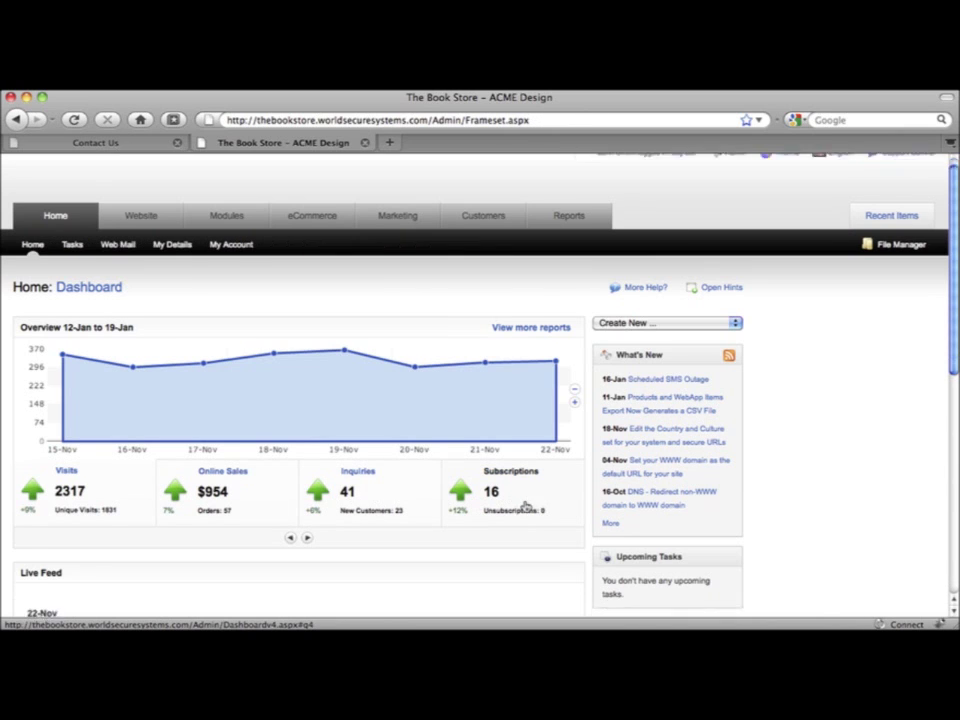
pyautogui.scroll(-5, 524, 506)
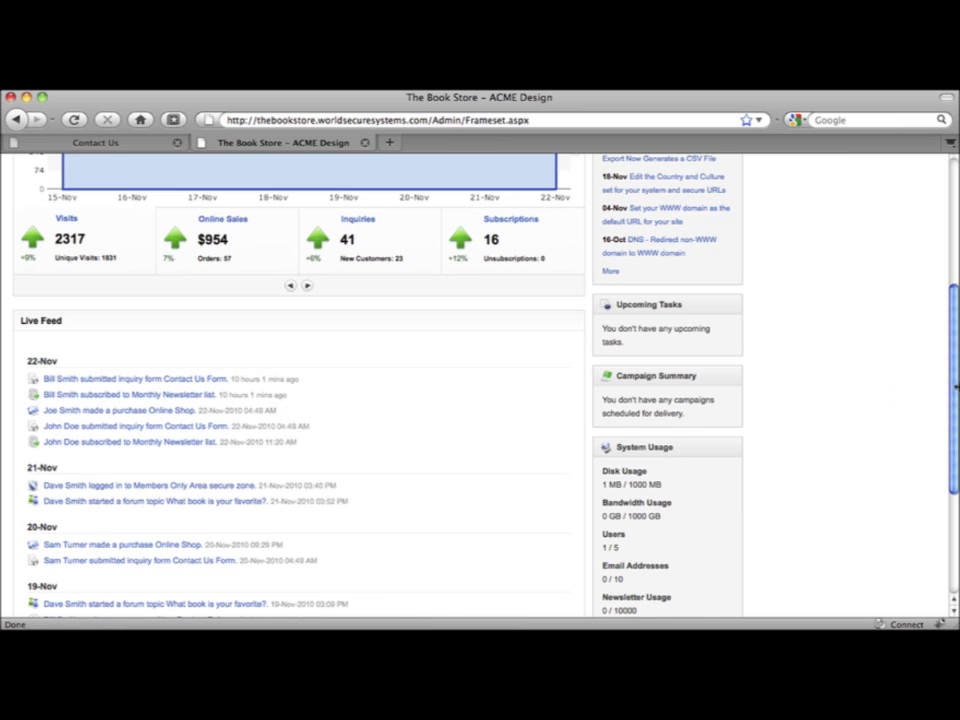
pyautogui.moveTo(955, 390); pyautogui.dragTo(955, 250)
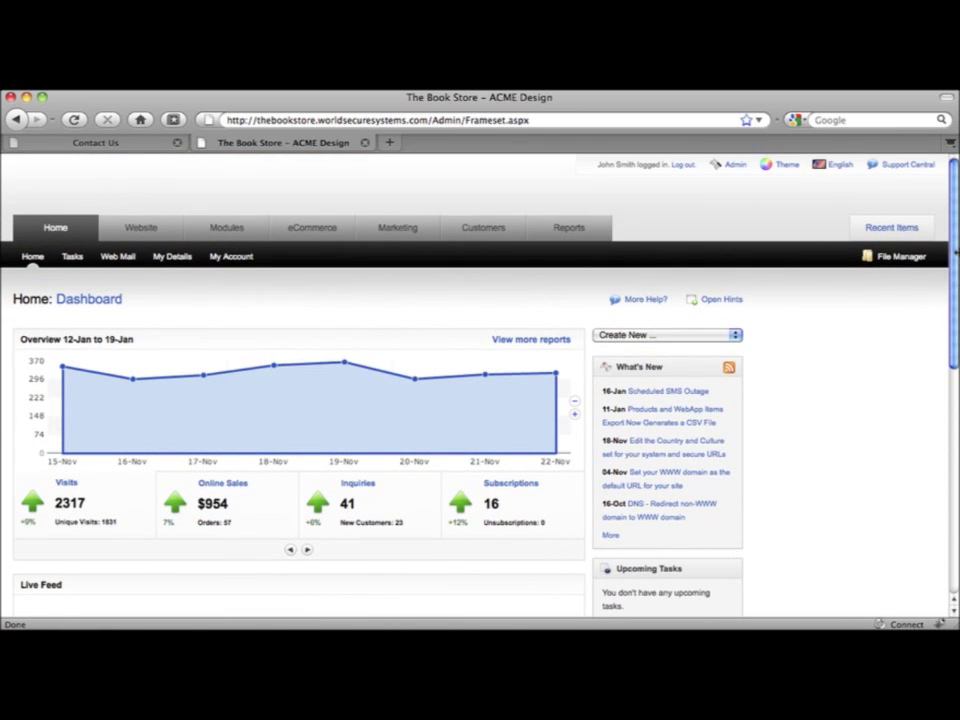
pyautogui.moveTo(150, 236)
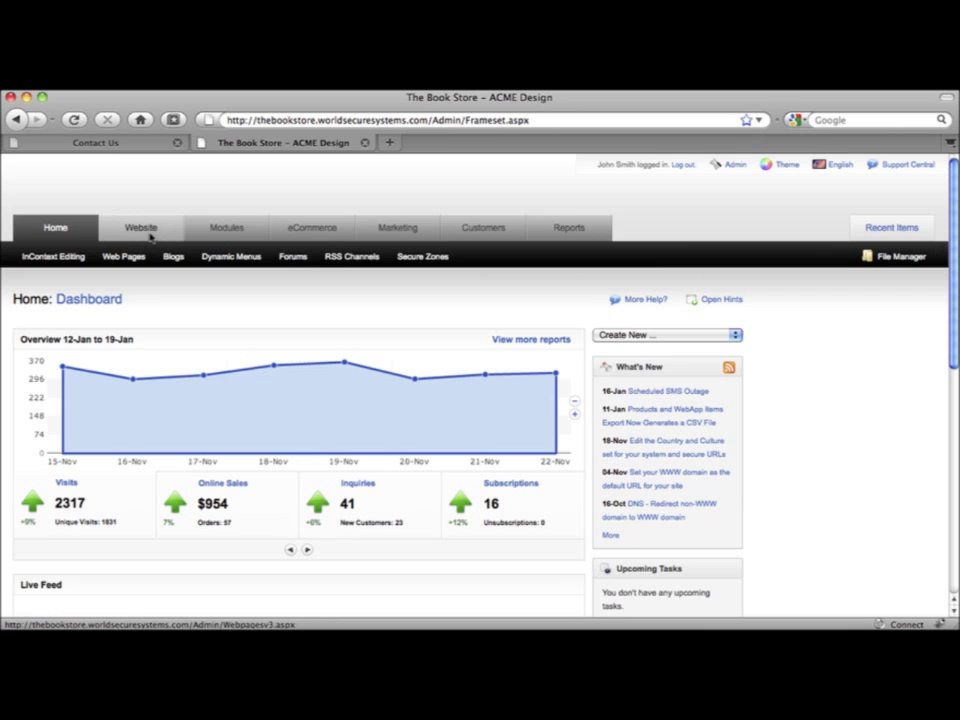
pyautogui.click(47, 260)
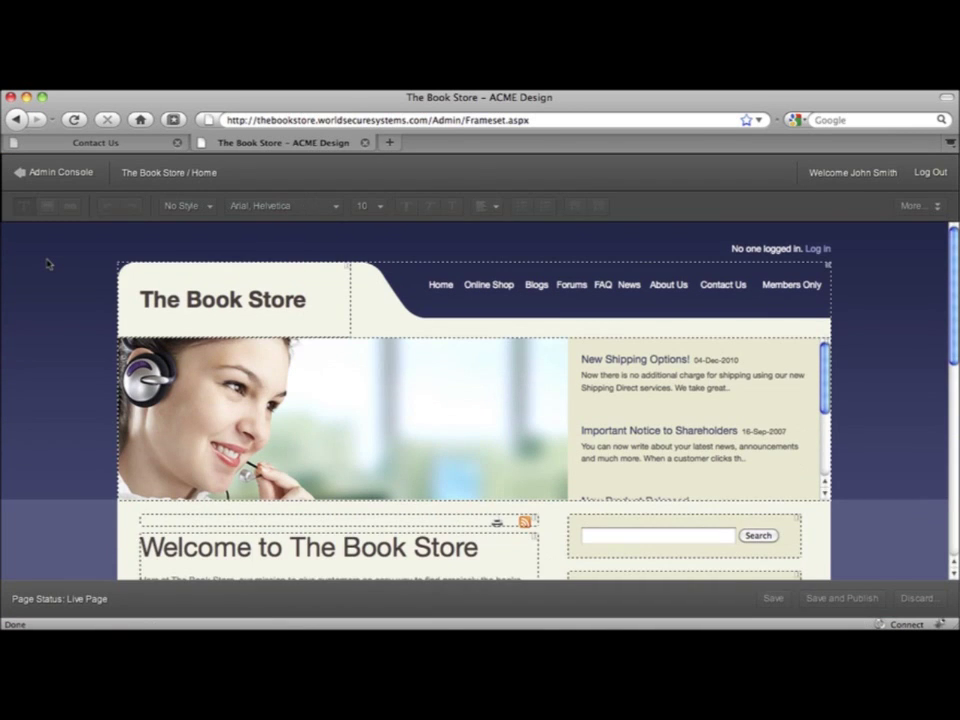
# Step: Add the line 'We love books as much as you do!' above the welcome intro text
pyautogui.scroll(-5, 47, 264)
pyautogui.click(141, 316)
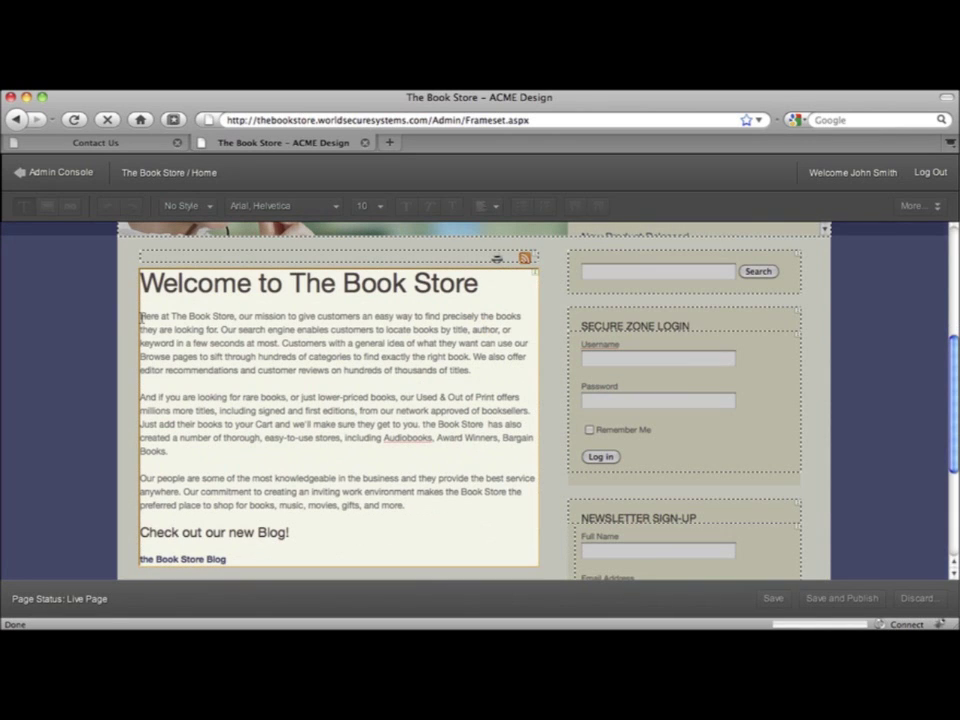
pyautogui.press('Return')
pyautogui.press('Up')
pyautogui.write('W')
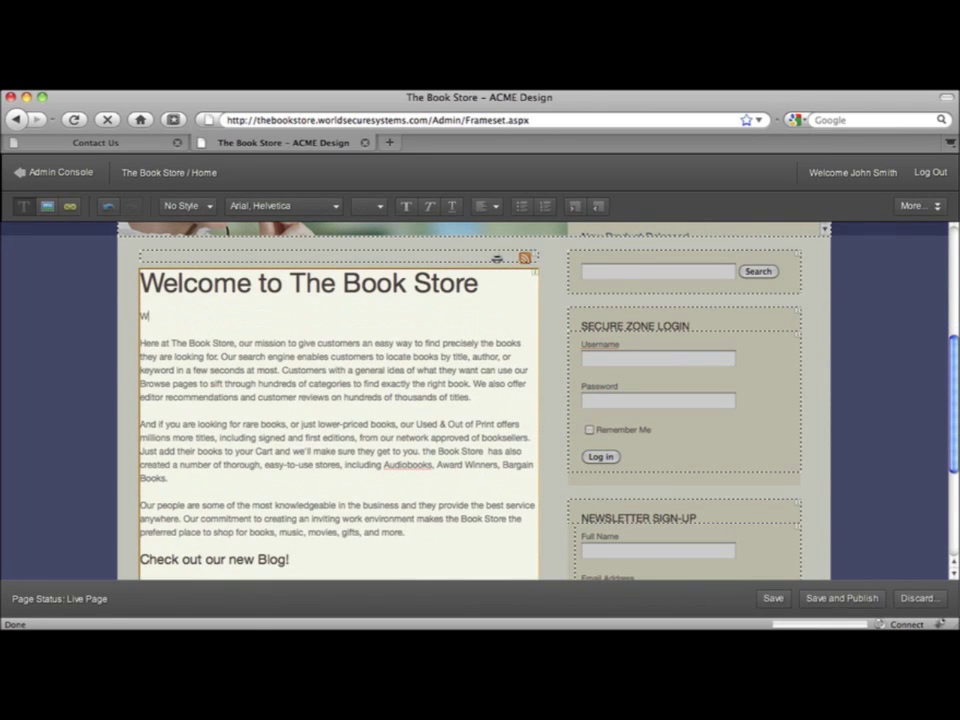
pyautogui.write('e love books as much as you do!')
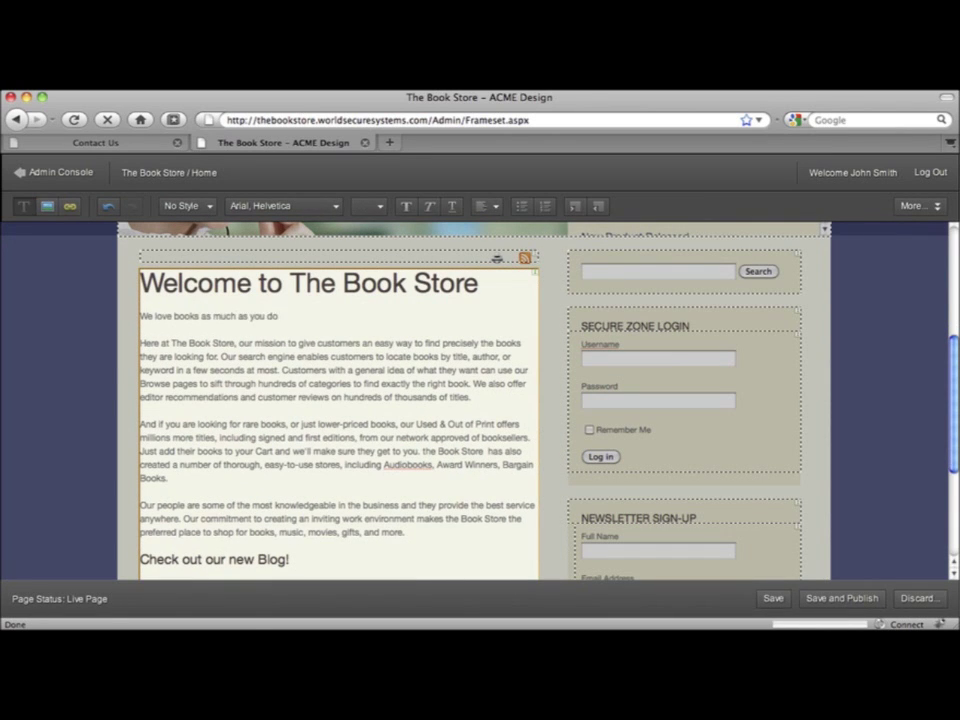
# Step: Save and publish the homepage, then reload the public Home page to verify the tagline
pyautogui.click(841, 598)
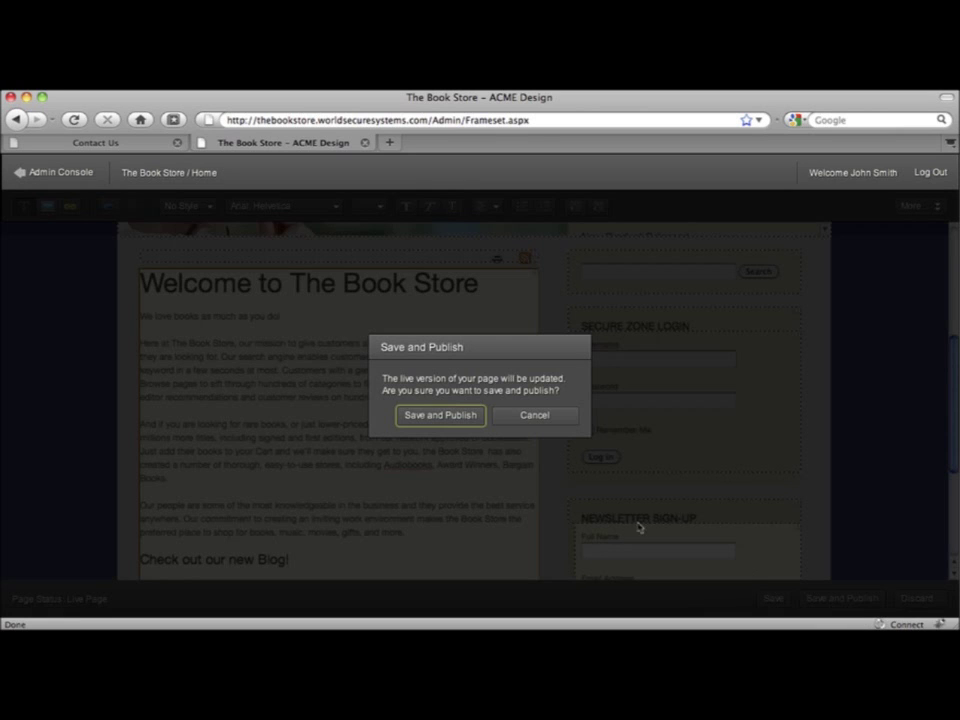
pyautogui.click(439, 414)
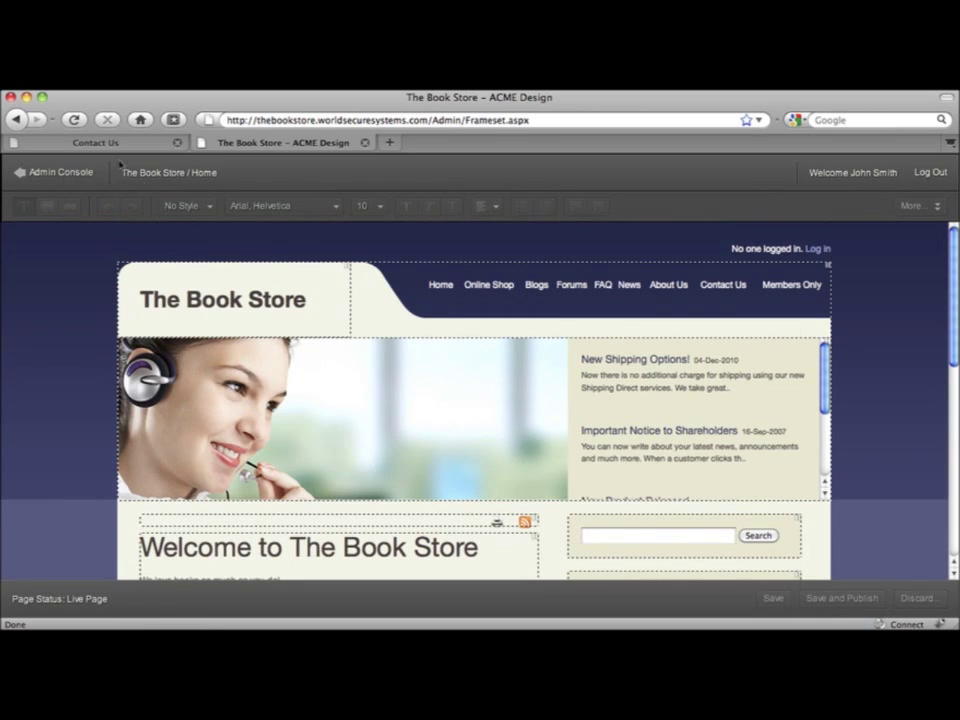
pyautogui.click(111, 143)
pyautogui.click(440, 217)
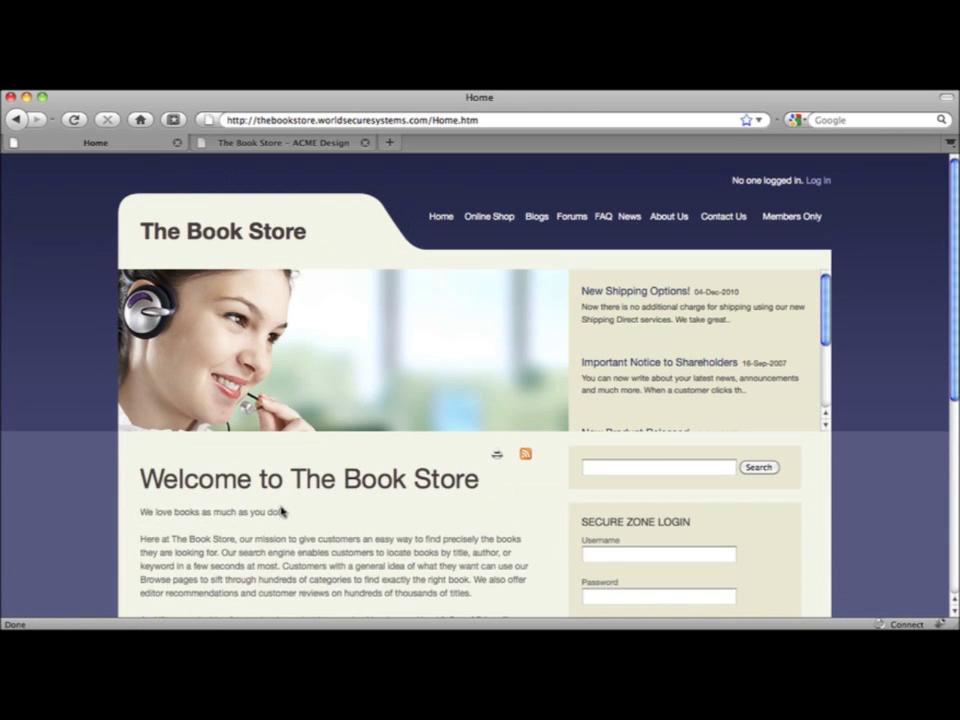
# Step: Open the About Us page in the in-context editor, then return to the admin area
pyautogui.click(290, 143)
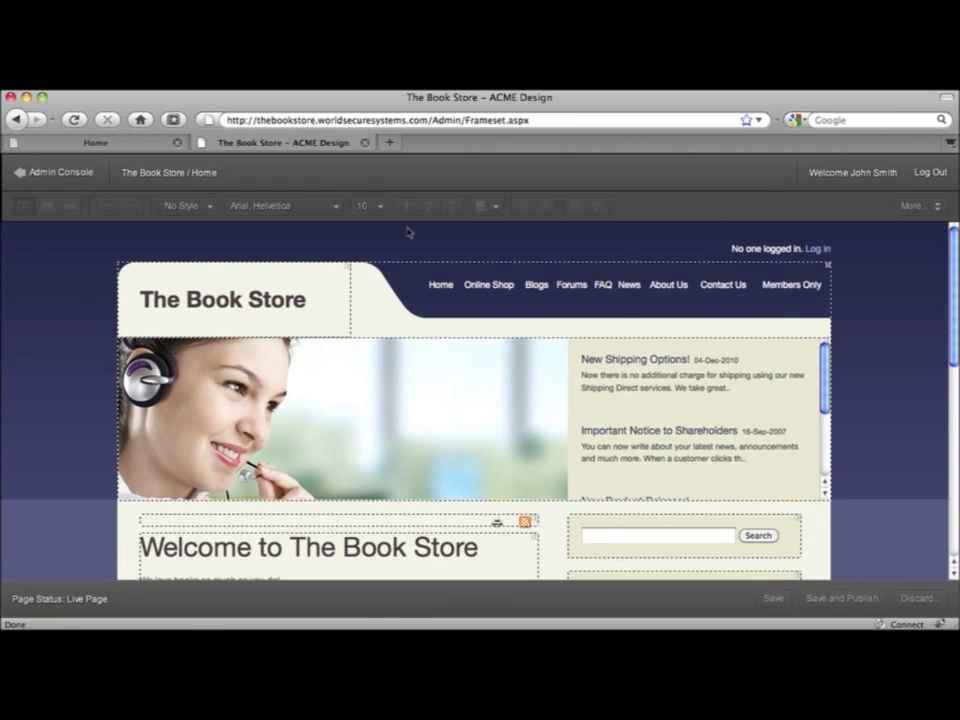
pyautogui.moveTo(654, 291)
pyautogui.click(663, 289)
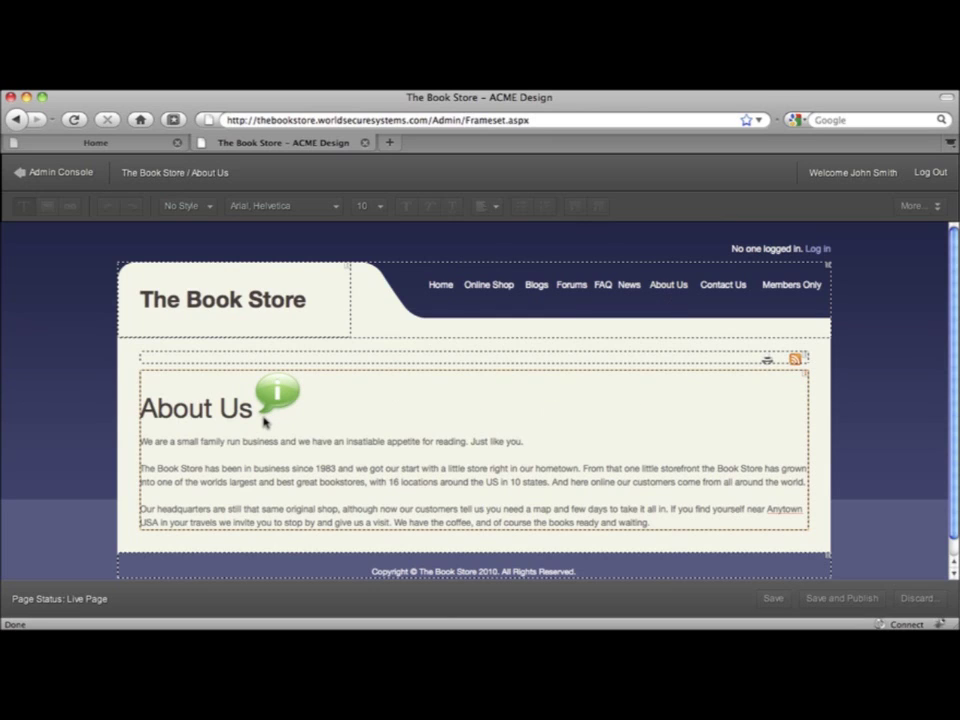
pyautogui.click(56, 176)
# Step: Replace the sell price of 'A Breath of Snow and Ashes' with 10.95 and save the price
pyautogui.moveTo(314, 231)
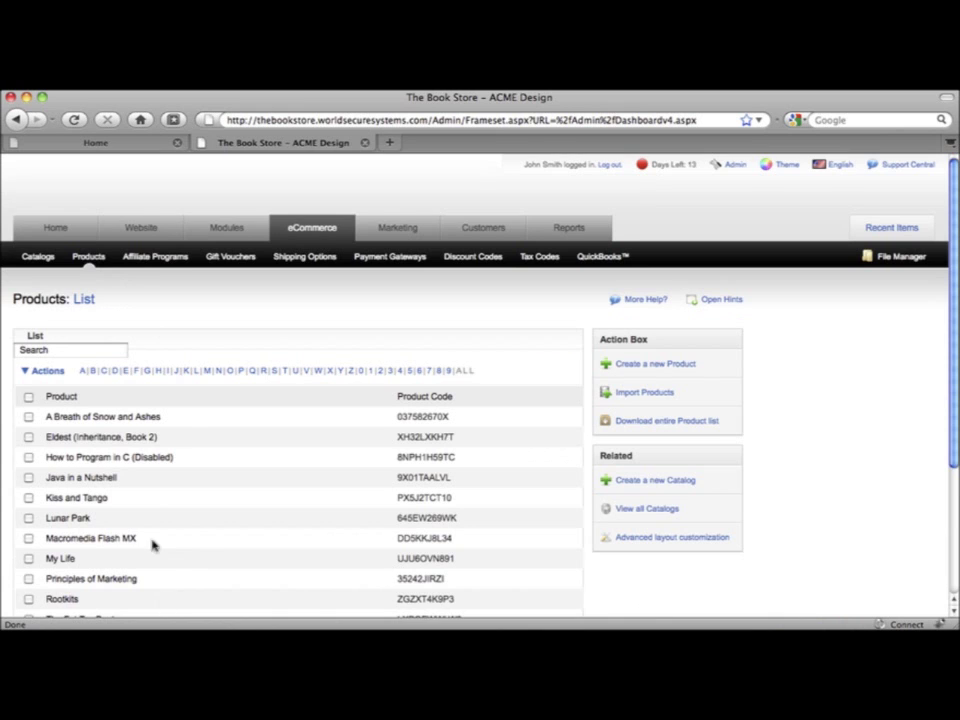
pyautogui.click(104, 418)
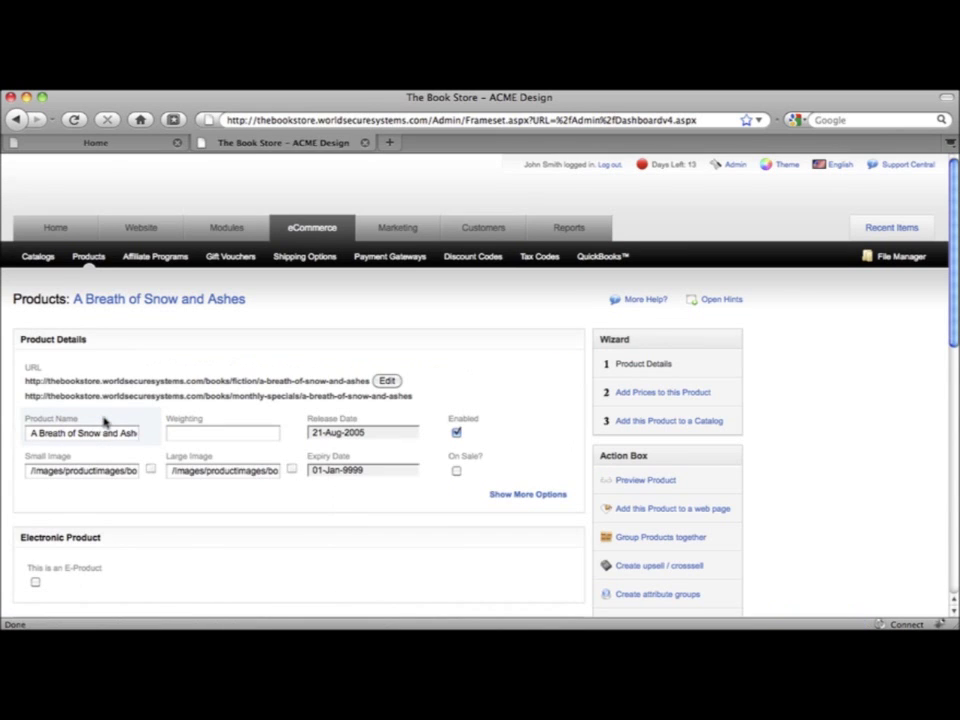
pyautogui.click(639, 392)
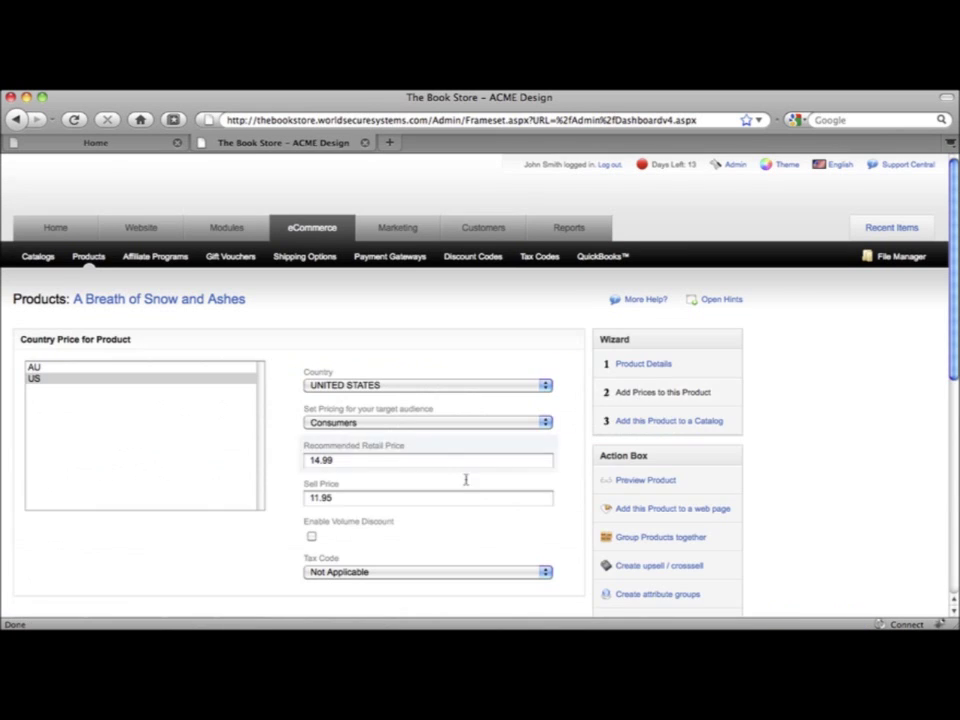
pyautogui.moveTo(355, 500); pyautogui.dragTo(302, 497)
pyautogui.write('10.95')
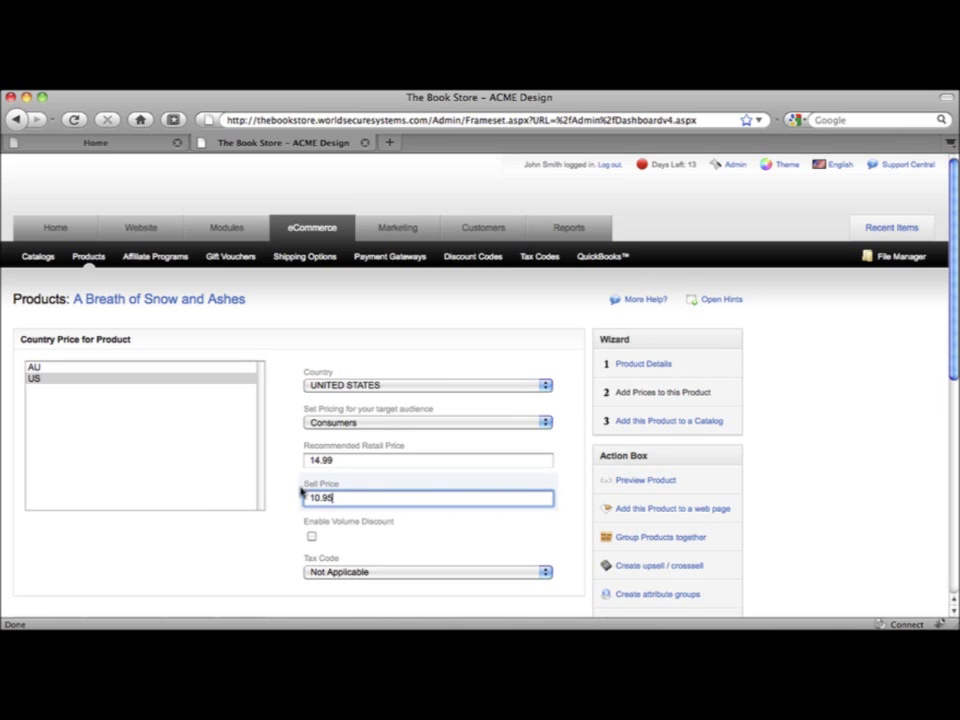
pyautogui.scroll(-3, 302, 491)
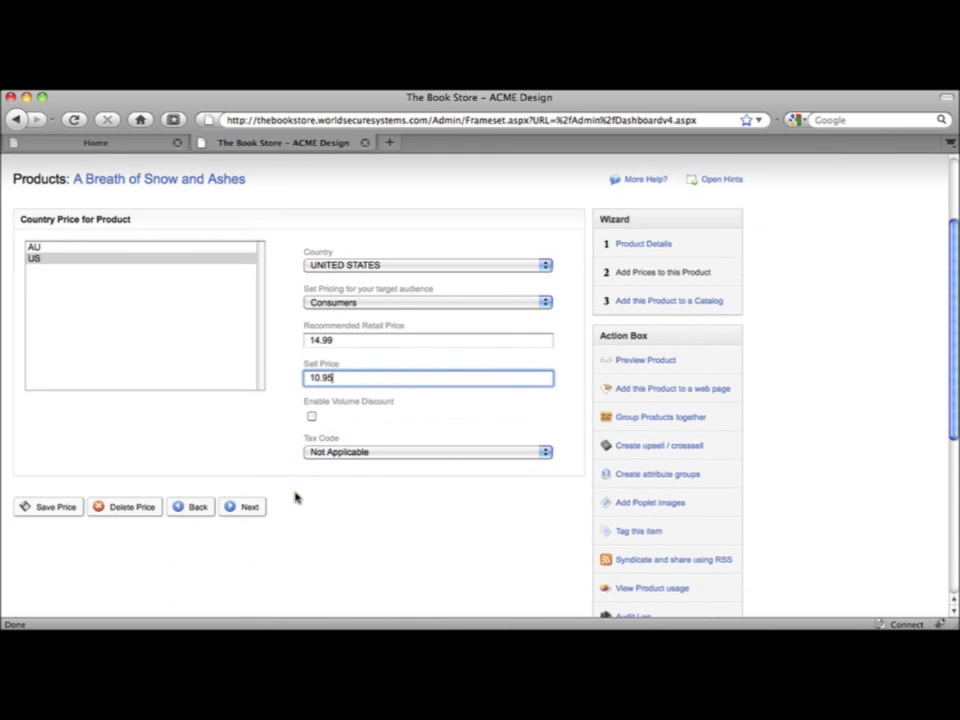
pyautogui.click(58, 506)
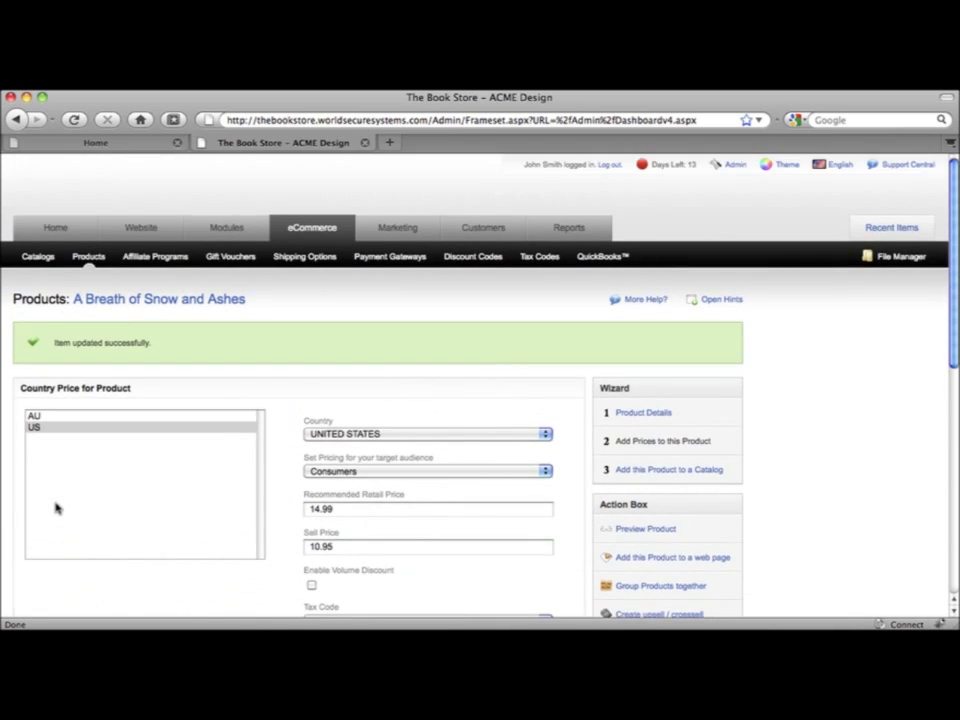
pyautogui.moveTo(390, 229)
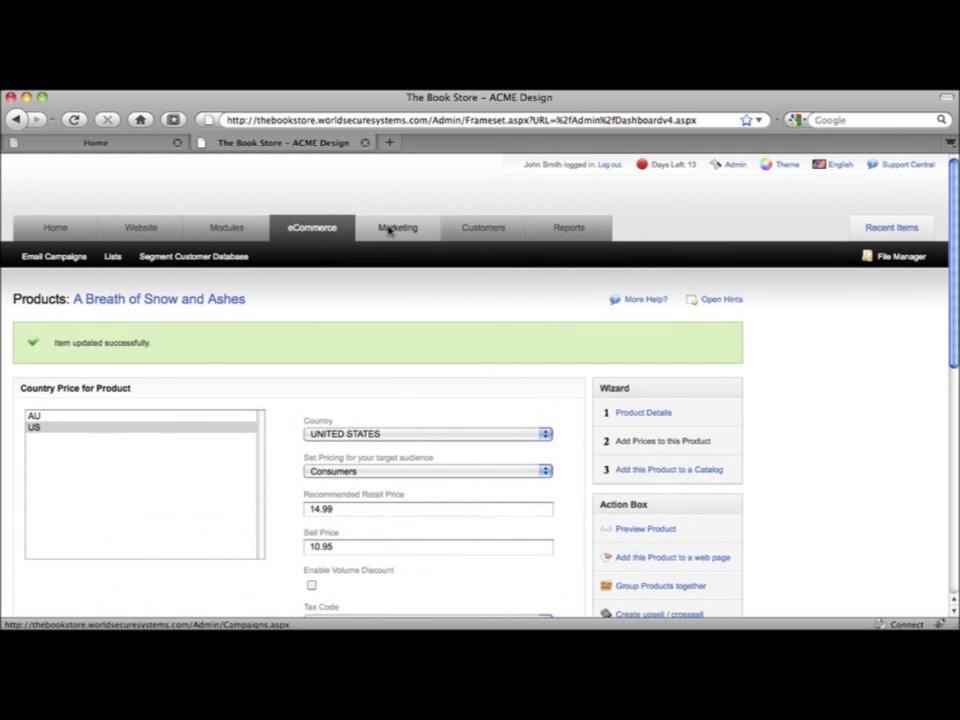
# Step: View the email Campaigns list with its December Newsletter draft, then go back to the Home dashboard
pyautogui.click(390, 229)
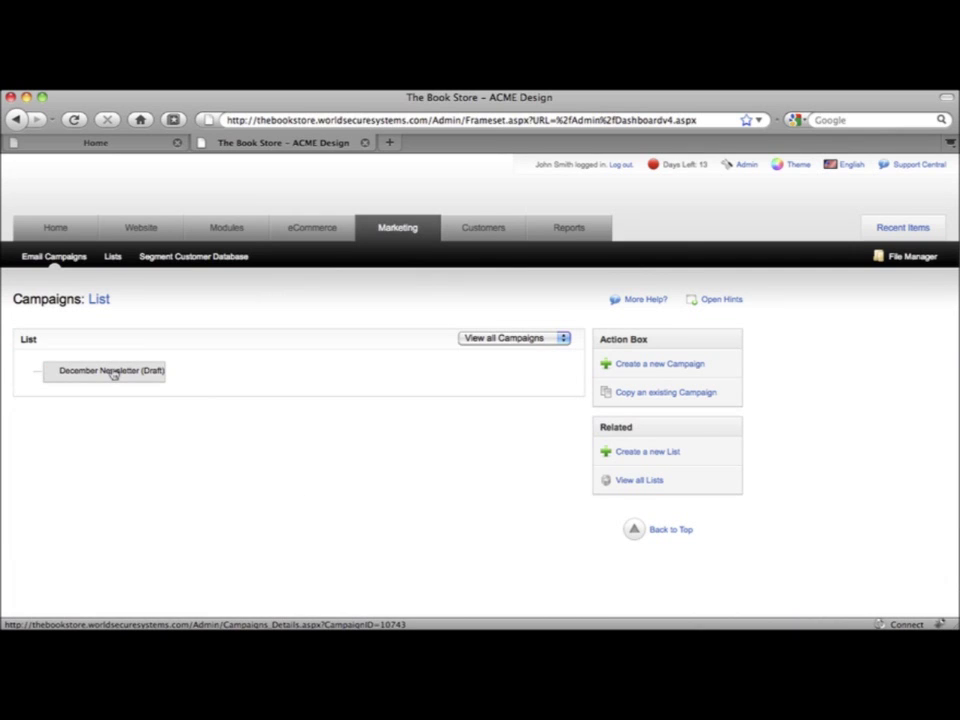
pyautogui.moveTo(63, 231)
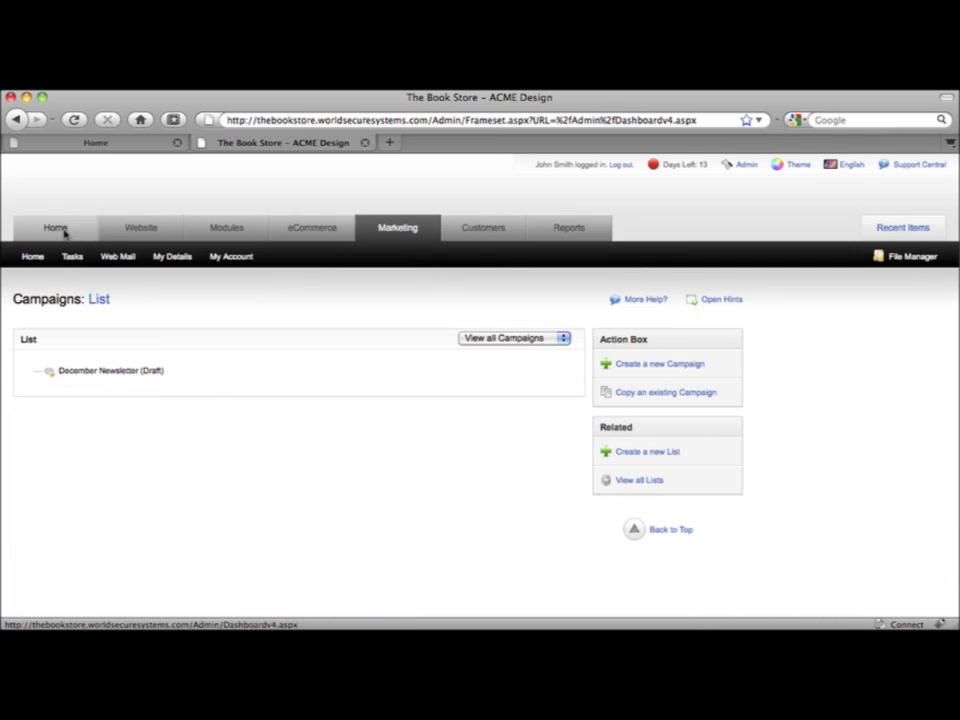
pyautogui.click(58, 230)
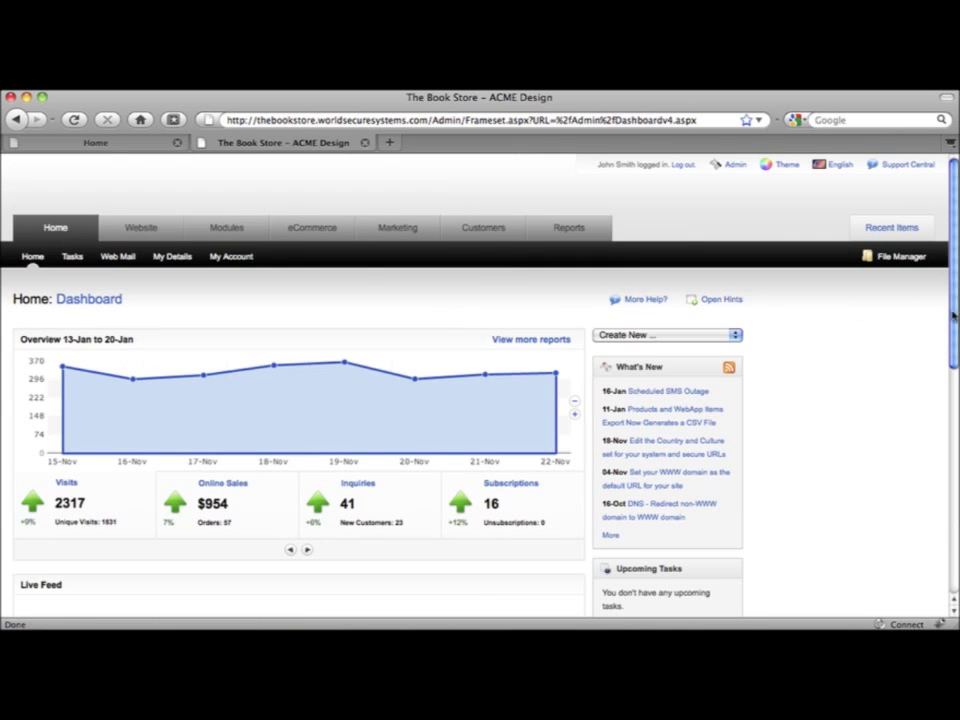
# Step: Scroll through the customer's Summary page to review the contact details, book club tasks, note and Live Feed
pyautogui.moveTo(954, 317); pyautogui.dragTo(949, 482)
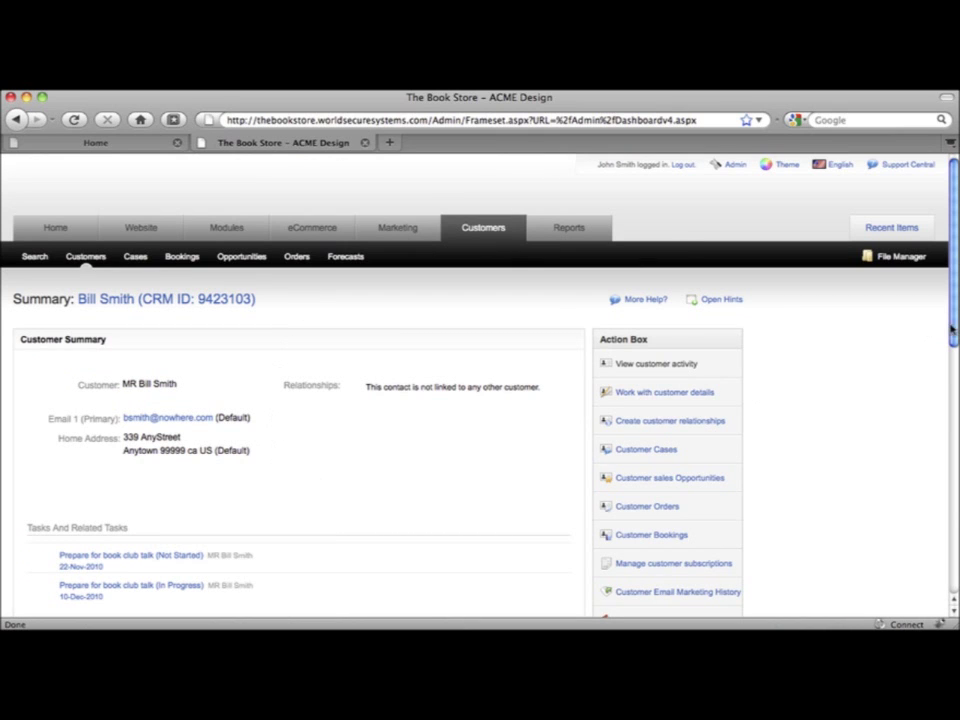
pyautogui.moveTo(952, 331); pyautogui.dragTo(956, 531)
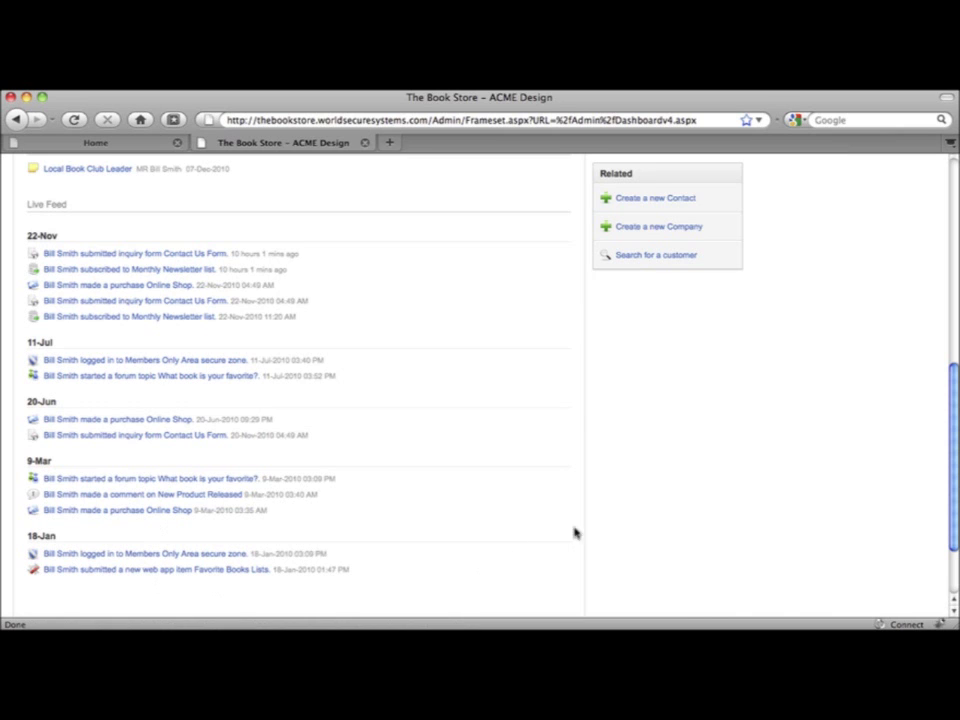
pyautogui.moveTo(956, 462); pyautogui.dragTo(957, 309)
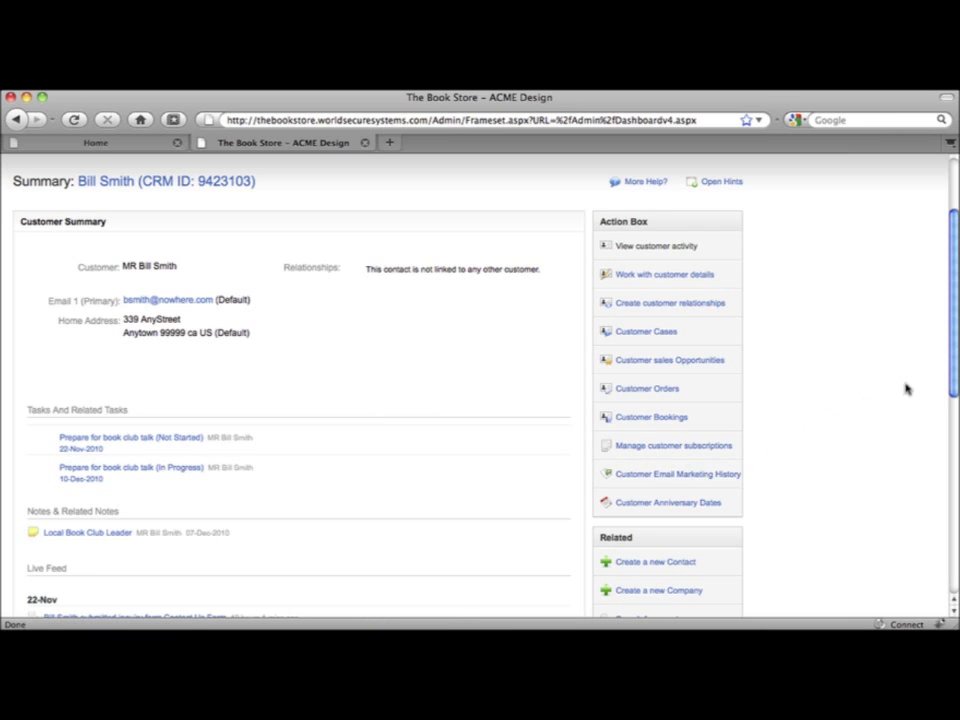
pyautogui.moveTo(951, 358); pyautogui.dragTo(953, 300)
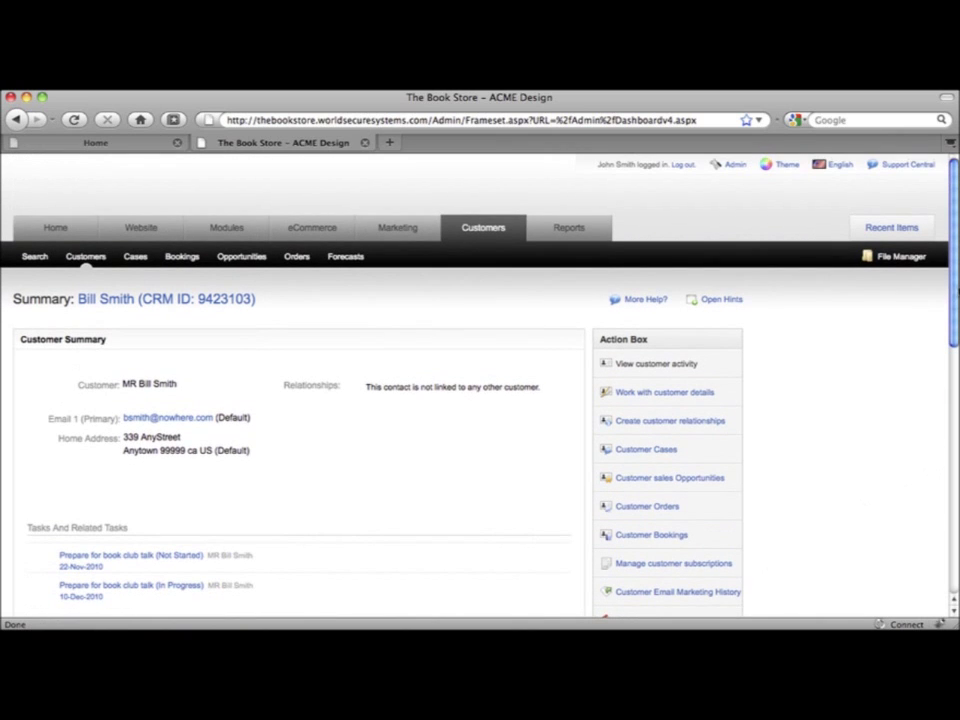
pyautogui.moveTo(574, 228)
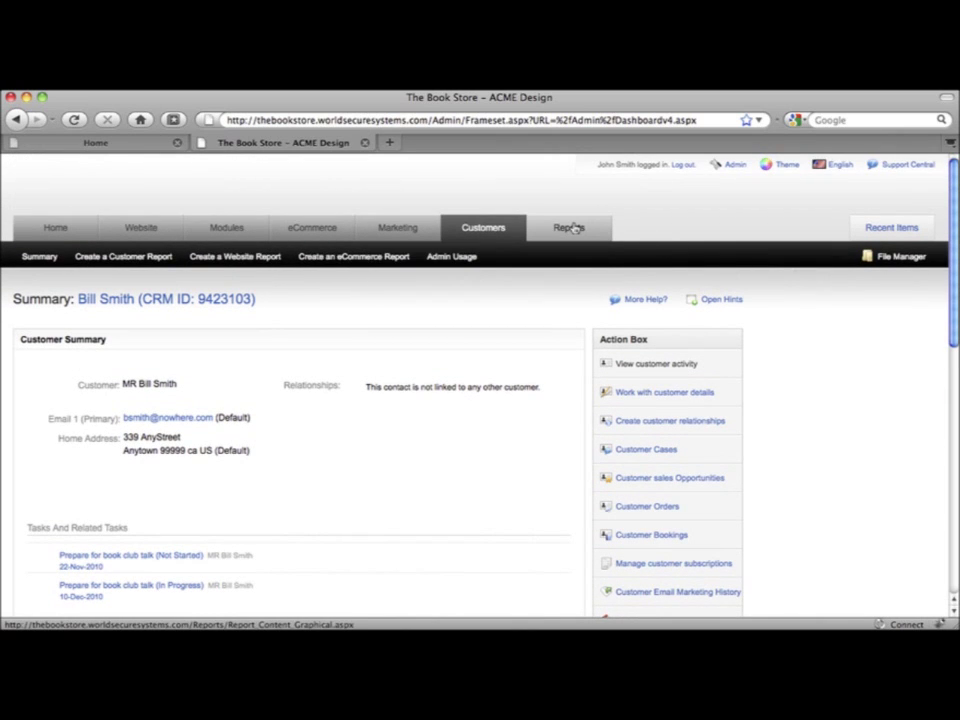
# Step: Open the Reports summary, then the Customer Reports list
pyautogui.click(572, 228)
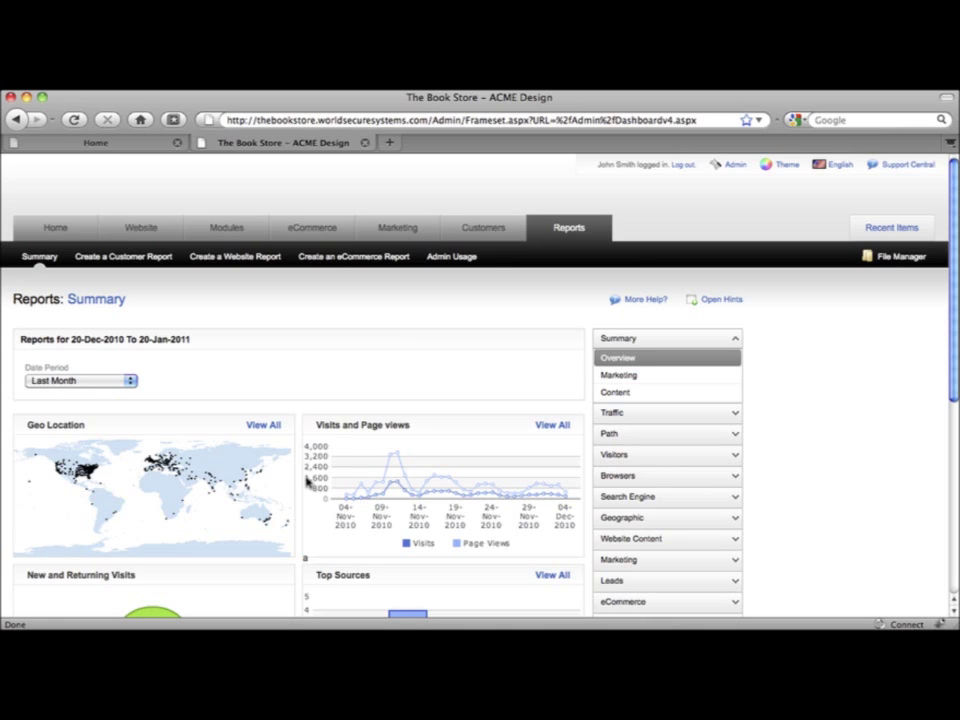
pyautogui.click(125, 257)
# Step: Generate a new Customers and Orders report with the filter Total Price greater or equal 100
pyautogui.click(636, 371)
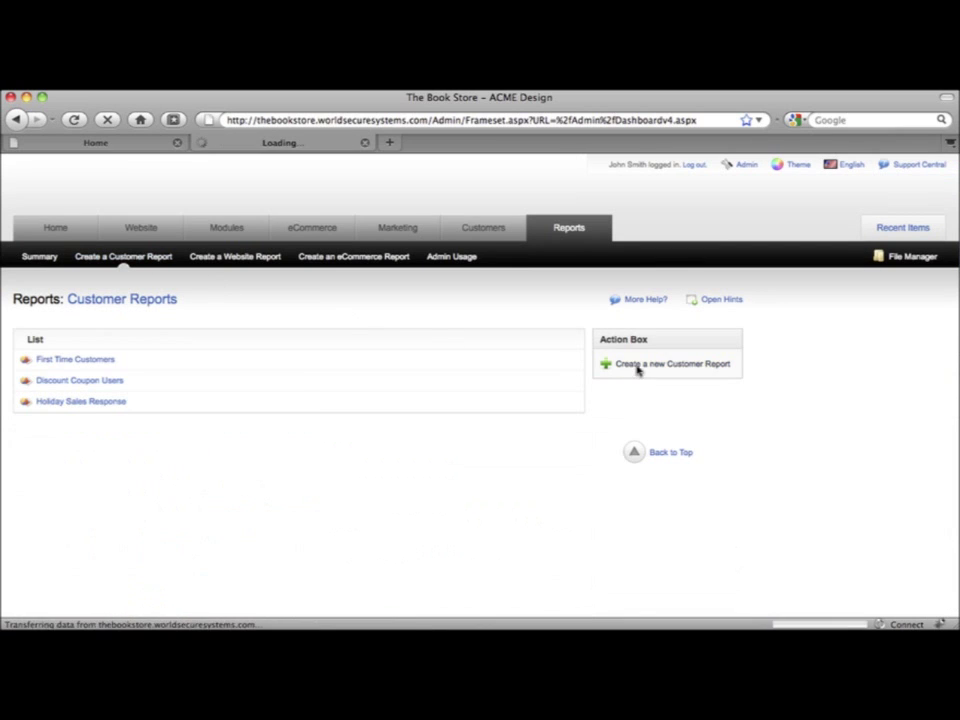
pyautogui.click(38, 462)
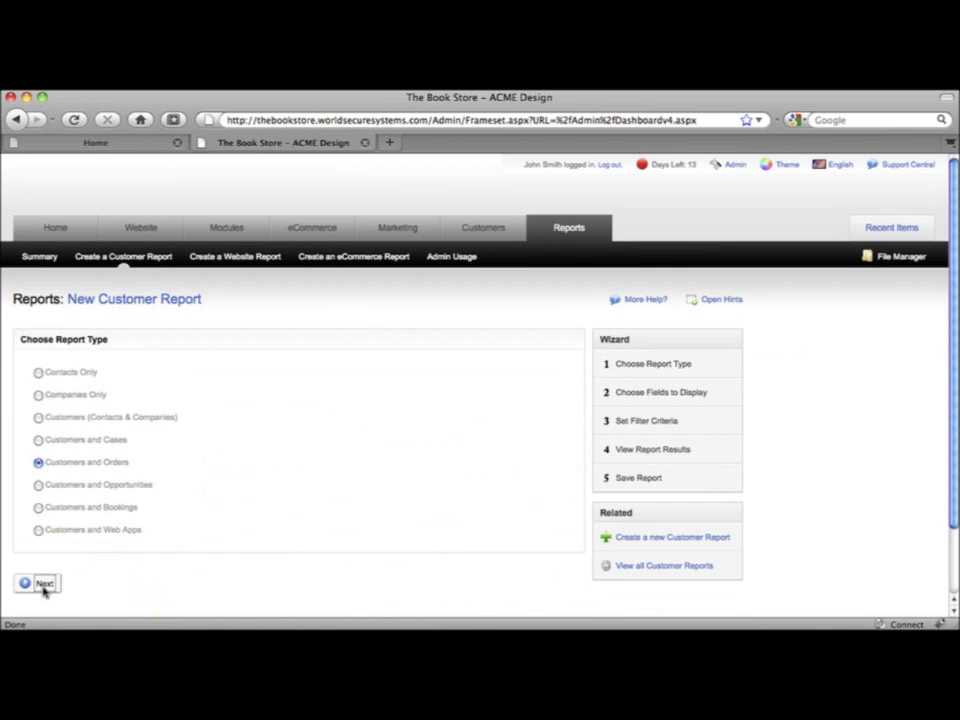
pyautogui.click(42, 584)
pyautogui.click(100, 367)
pyautogui.scroll(-5, 60, 540)
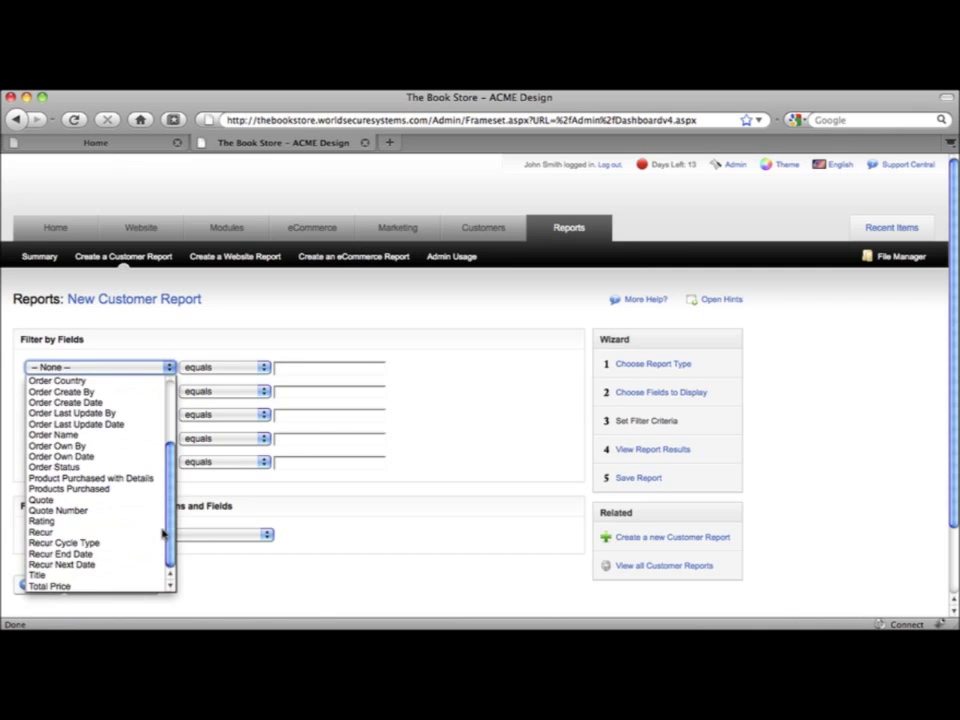
pyautogui.click(45, 586)
pyautogui.click(264, 368)
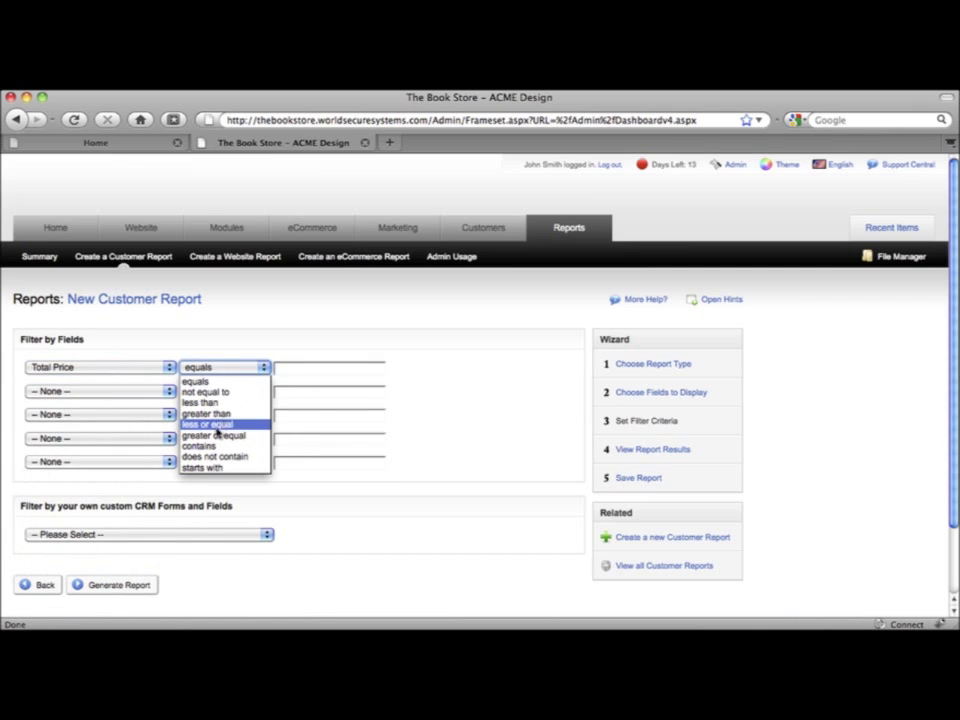
pyautogui.click(240, 438)
pyautogui.click(288, 368)
pyautogui.write('100')
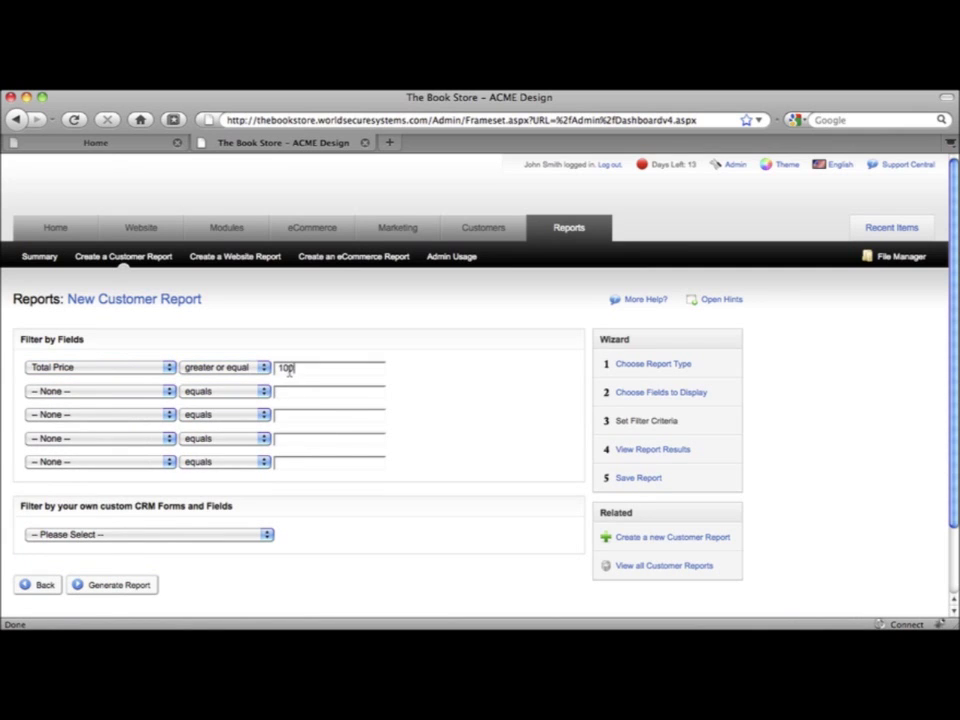
pyautogui.click(106, 586)
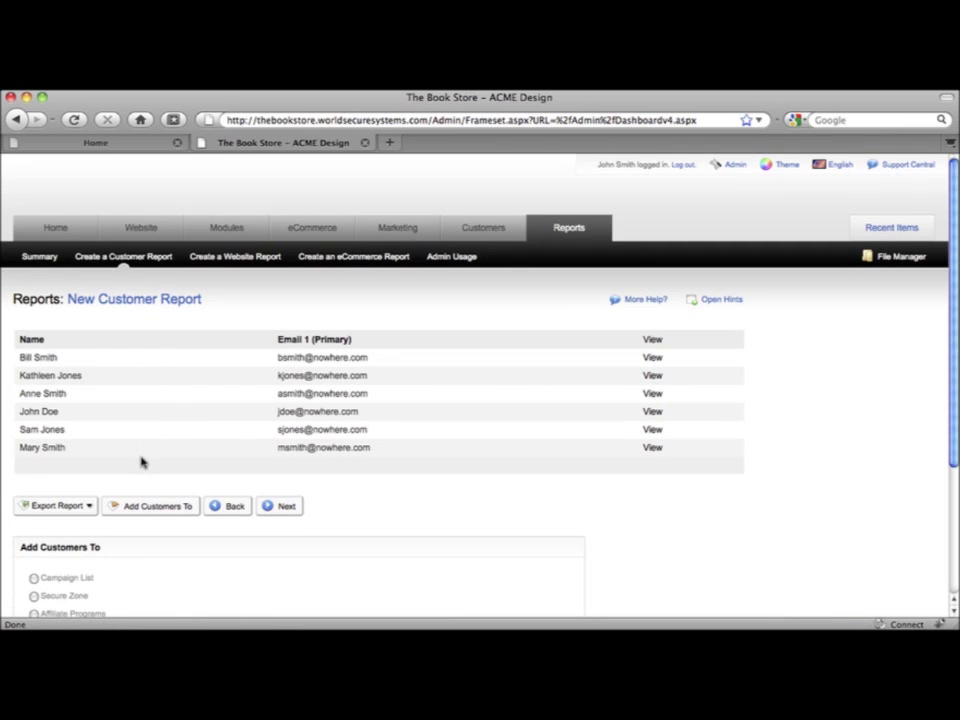
# Step: Add the six report customers to the Monthly Newsletter campaign list, then return to the Home dashboard
pyautogui.scroll(-4, 174, 468)
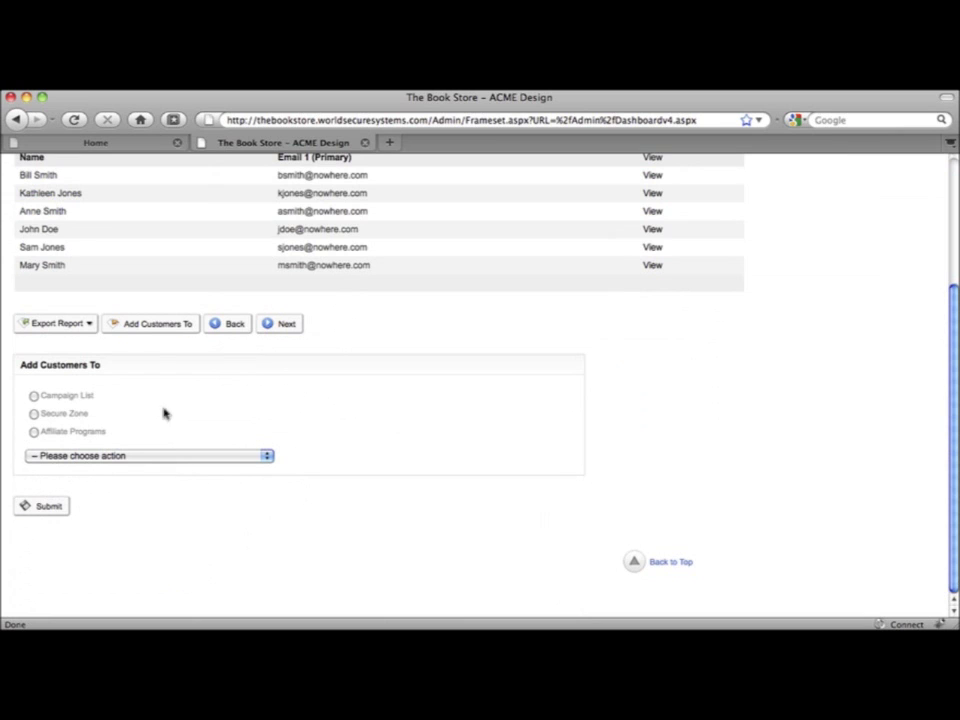
pyautogui.click(33, 395)
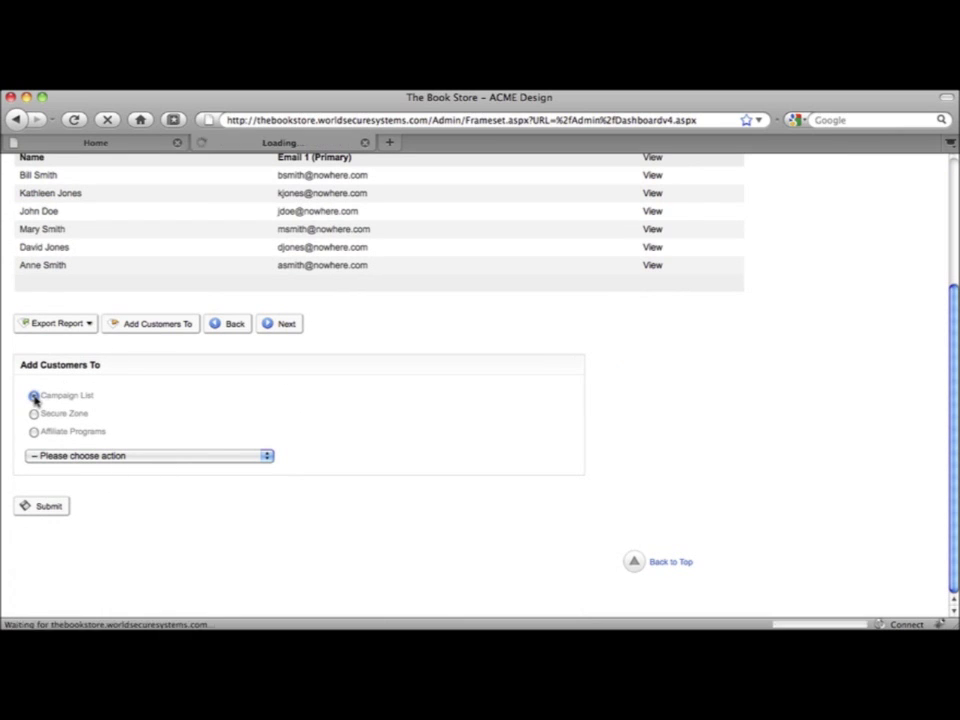
pyautogui.click(126, 456)
pyautogui.click(129, 472)
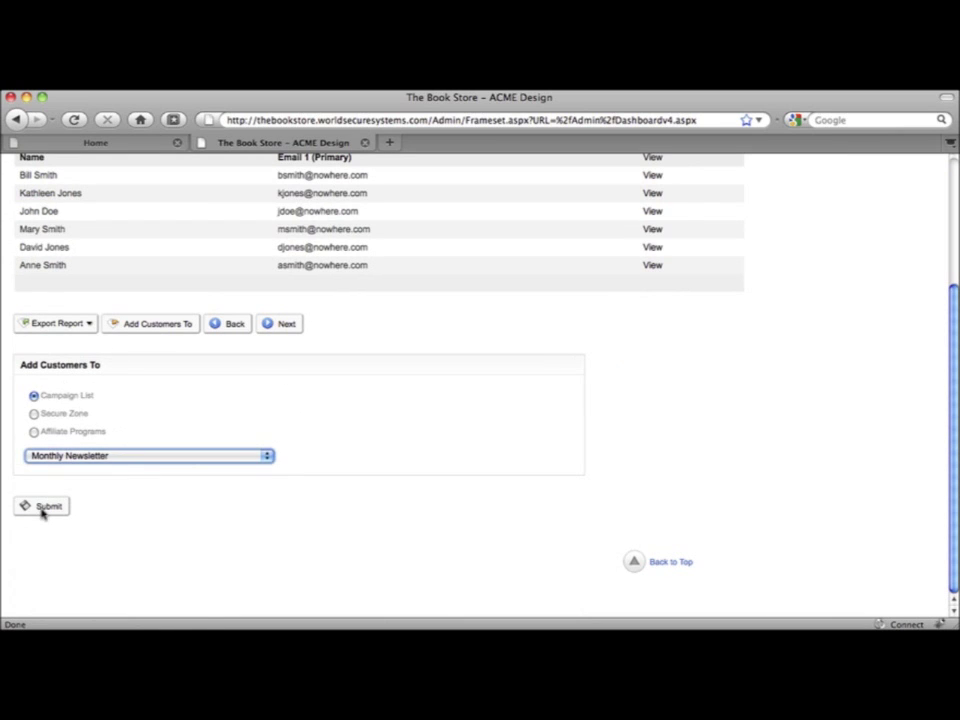
pyautogui.click(42, 508)
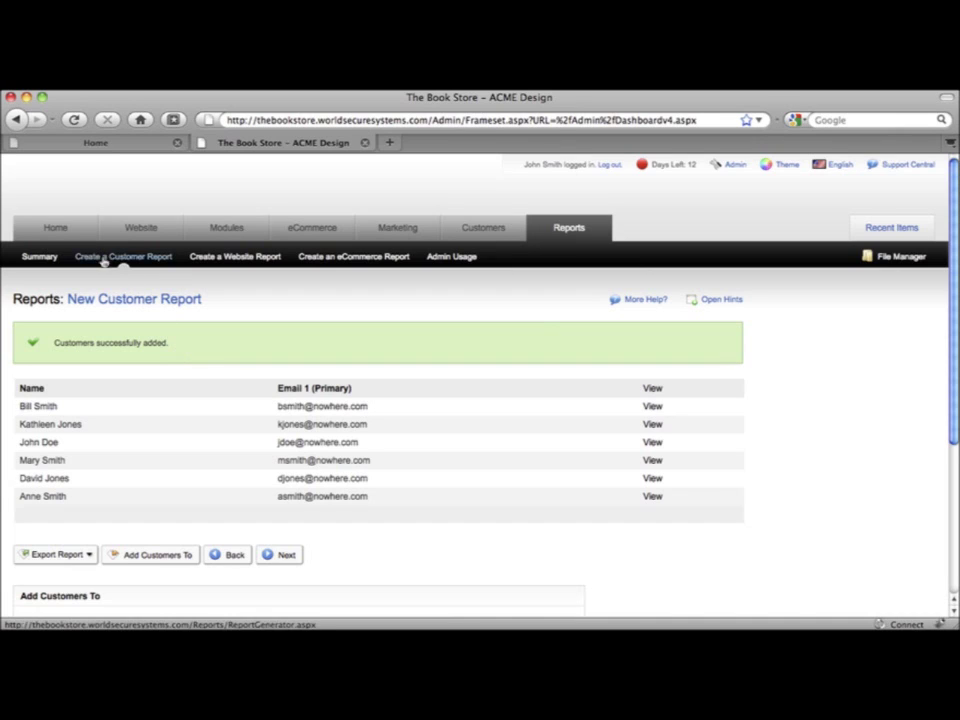
pyautogui.click(62, 232)
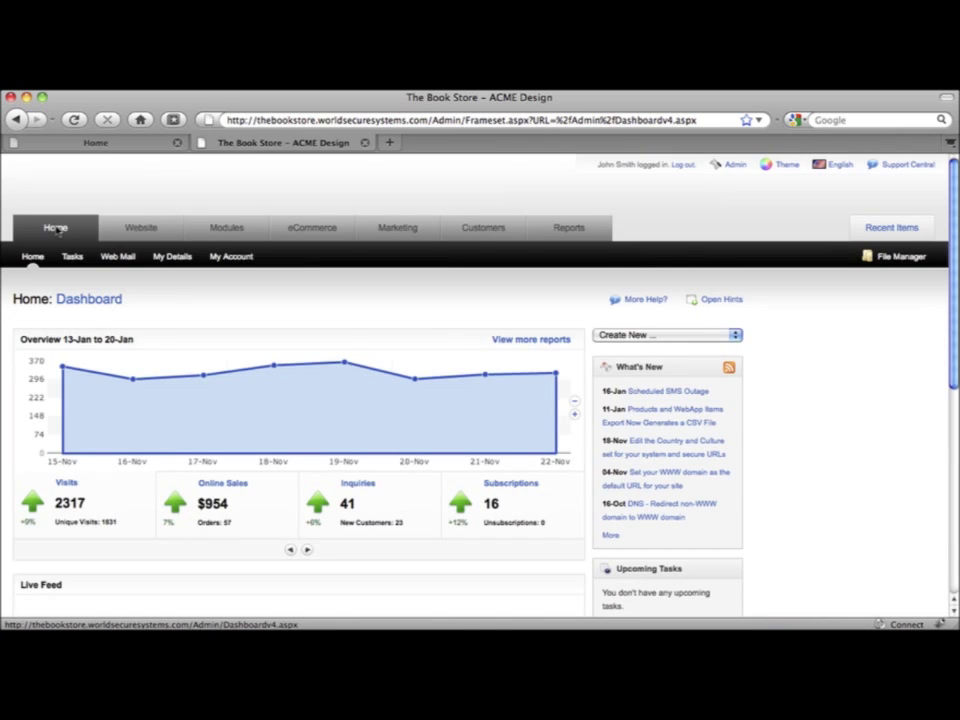